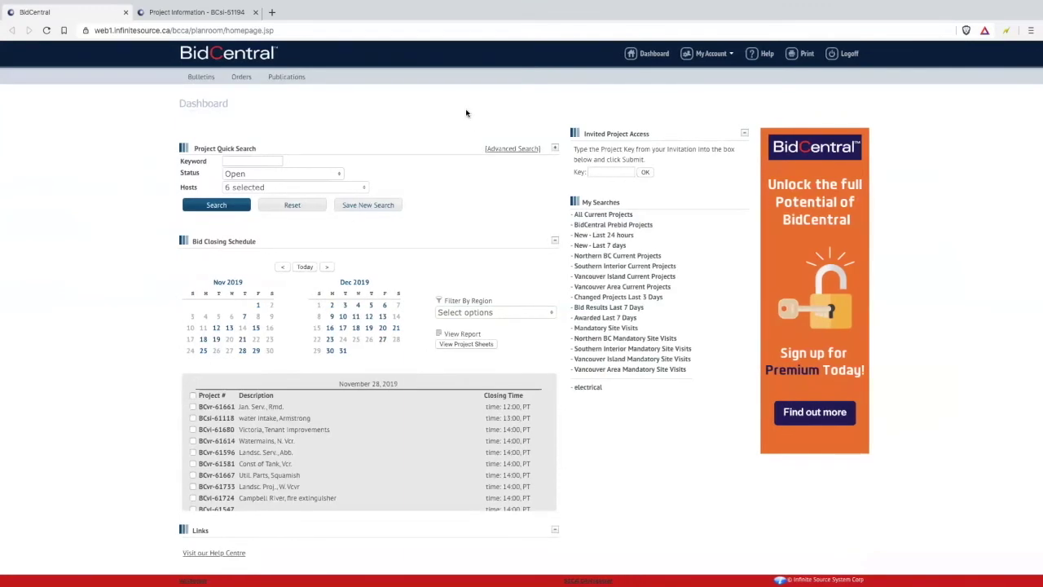
- Set the quick search status filter to PreBid - Open and PreBid - Closed, with Open deselected
click(279, 177)
click(232, 214)
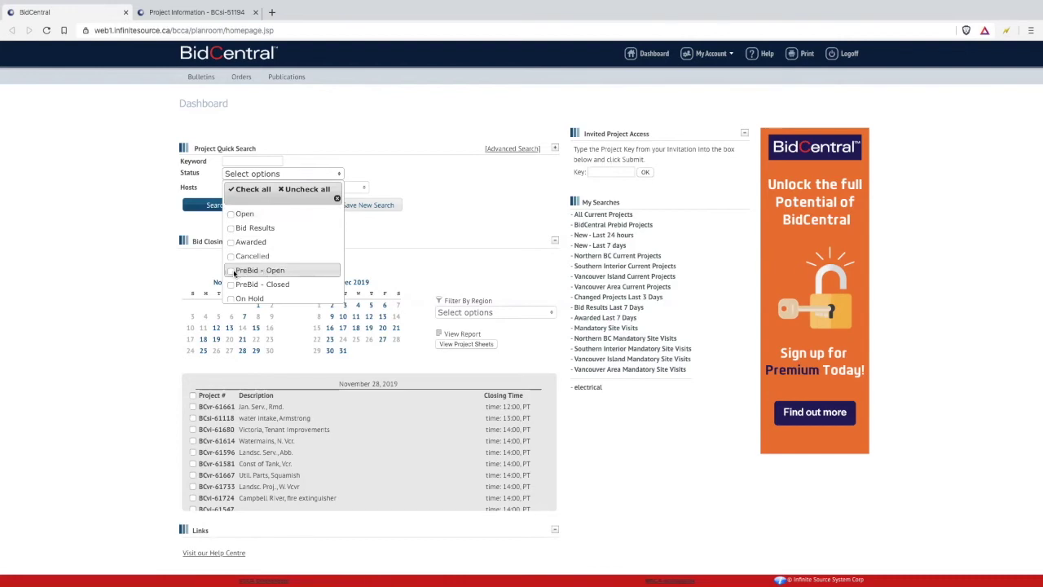
click(232, 273)
scroll(261, 260, down, 2)
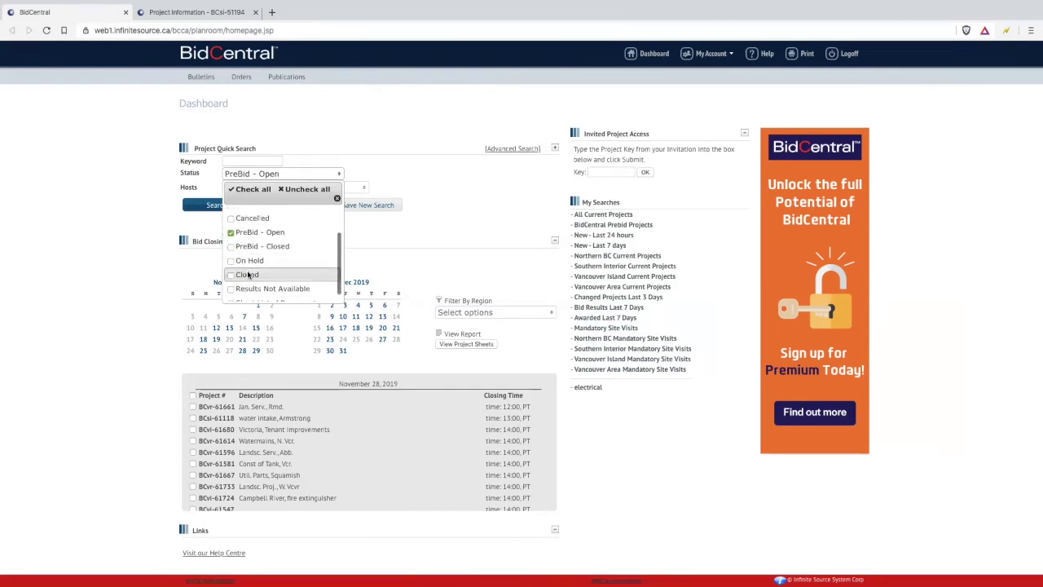
click(282, 246)
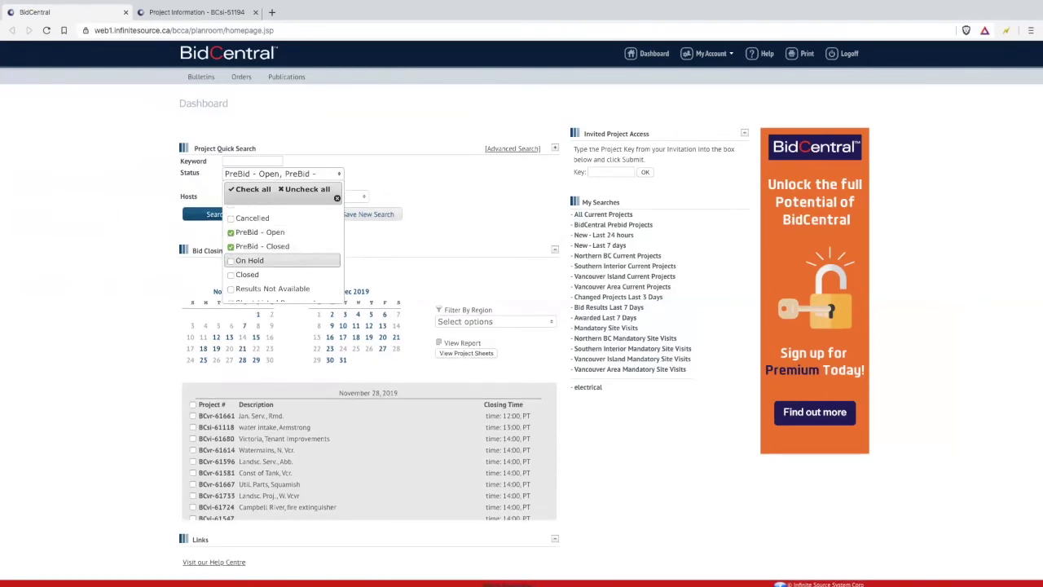
click(399, 189)
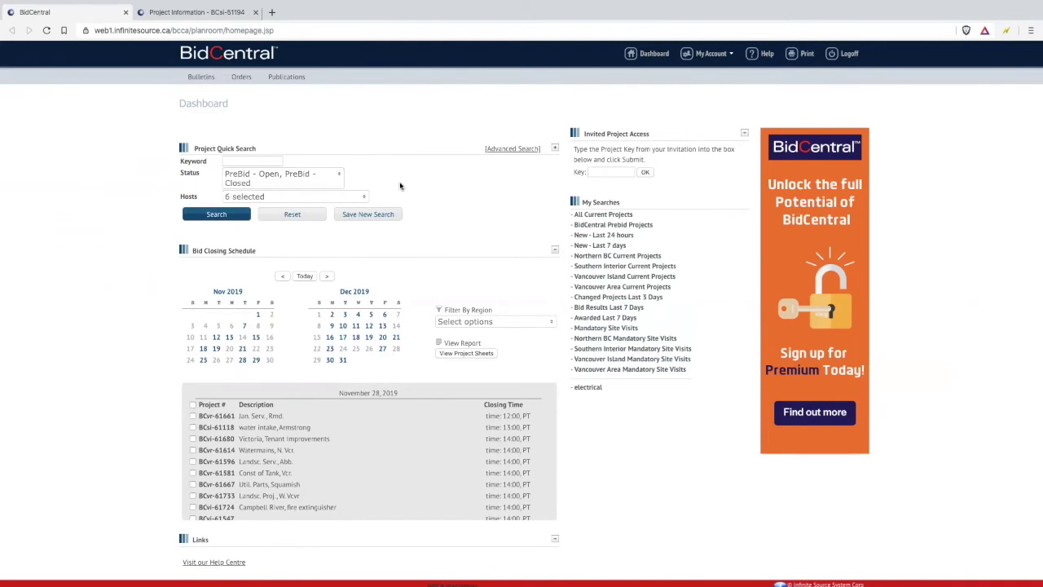
- Open the saved search BidCentral Prebid Projects and look through its full list of projects
scroll(431, 233, down, 1)
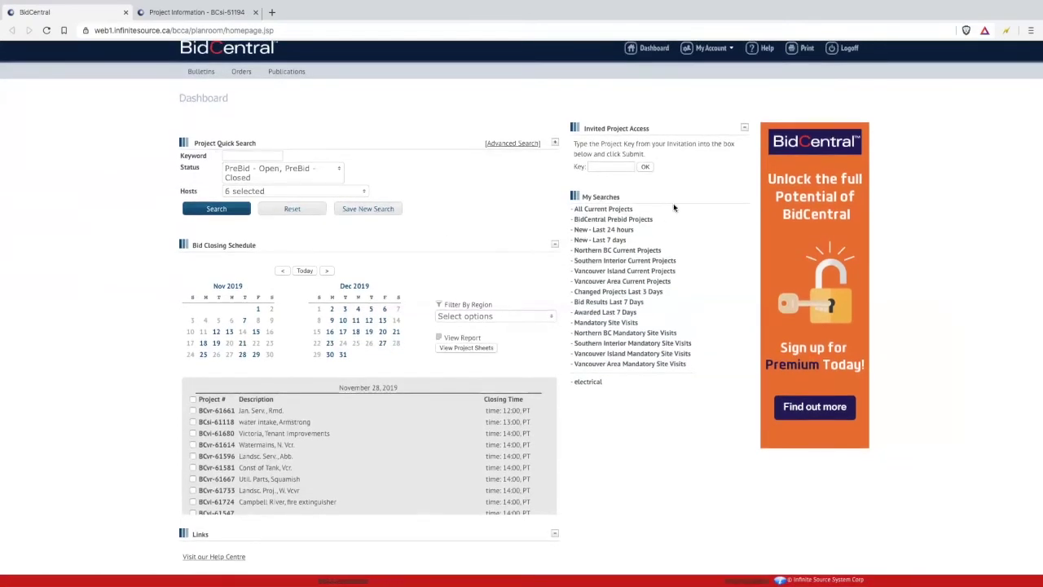
click(609, 221)
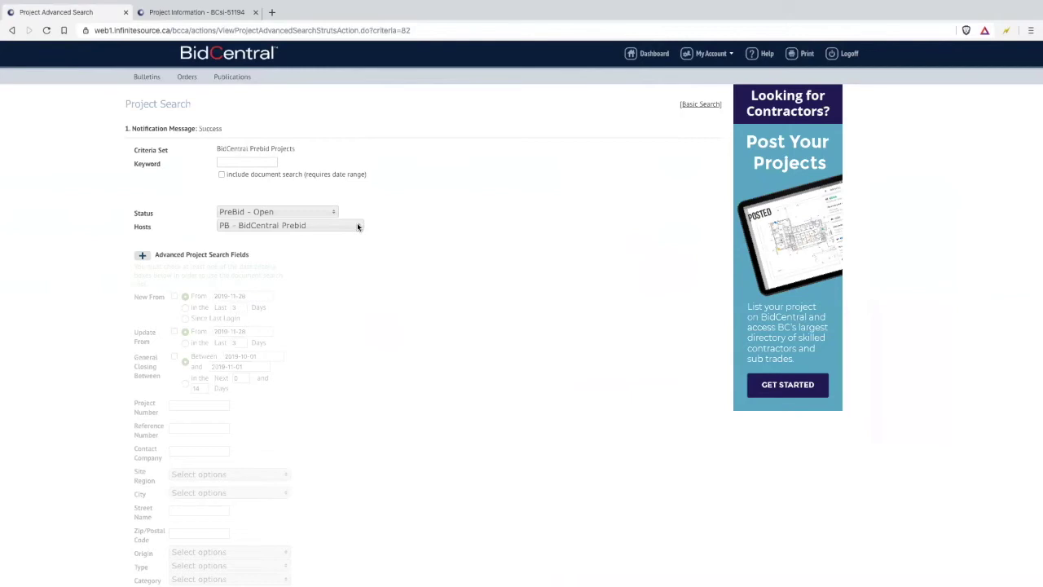
scroll(128, 216, down, 3)
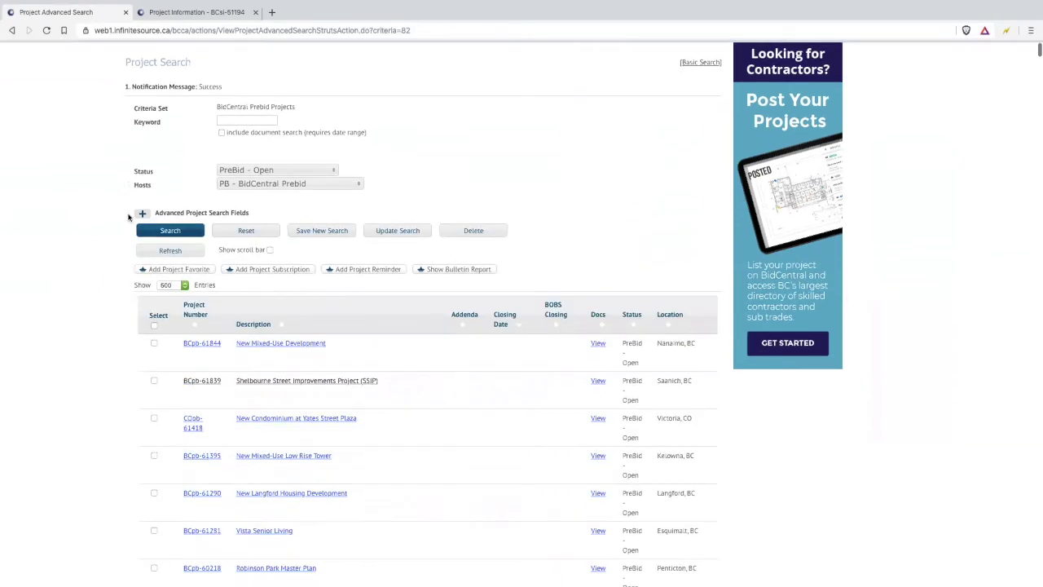
scroll(127, 217, down, 20)
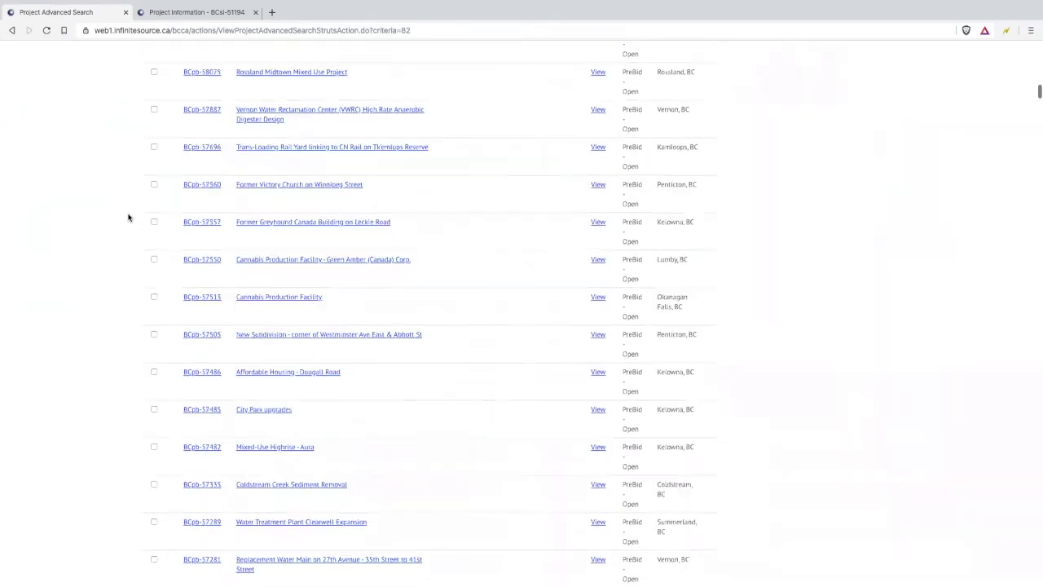
scroll(128, 217, down, 20)
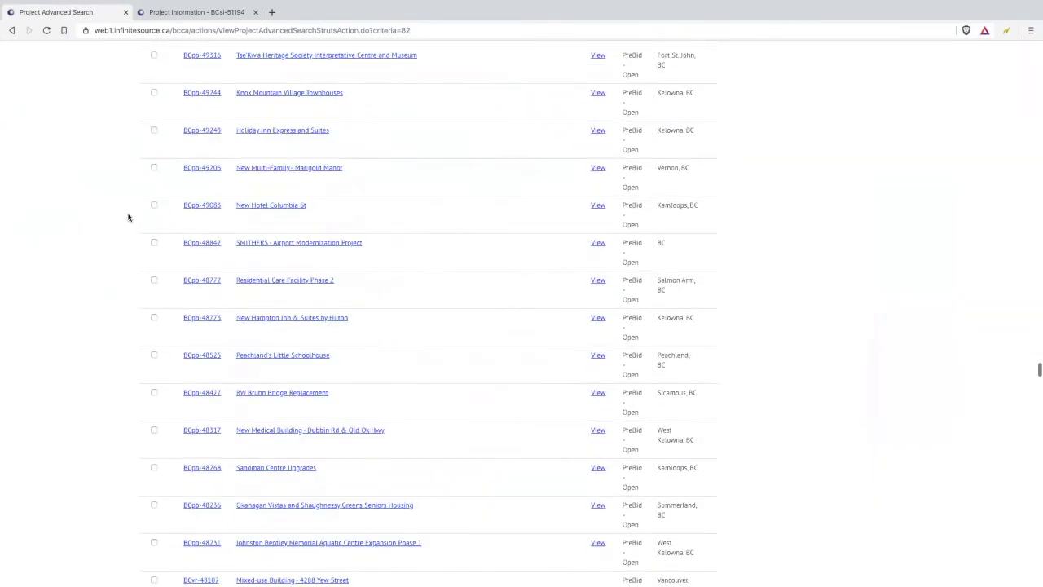
scroll(128, 217, down, 20)
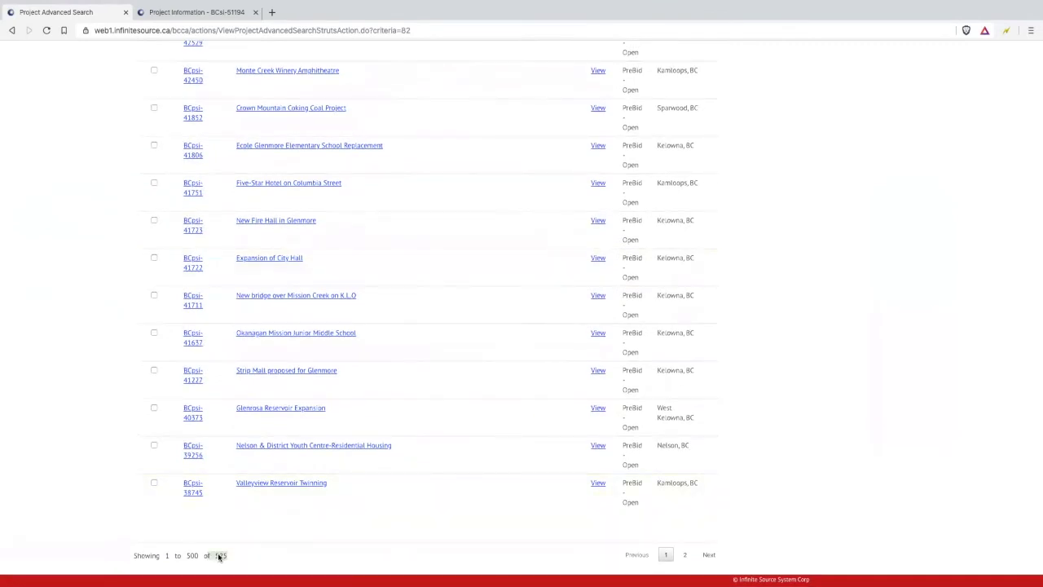
scroll(242, 554, up, 4)
scroll(242, 555, up, 15)
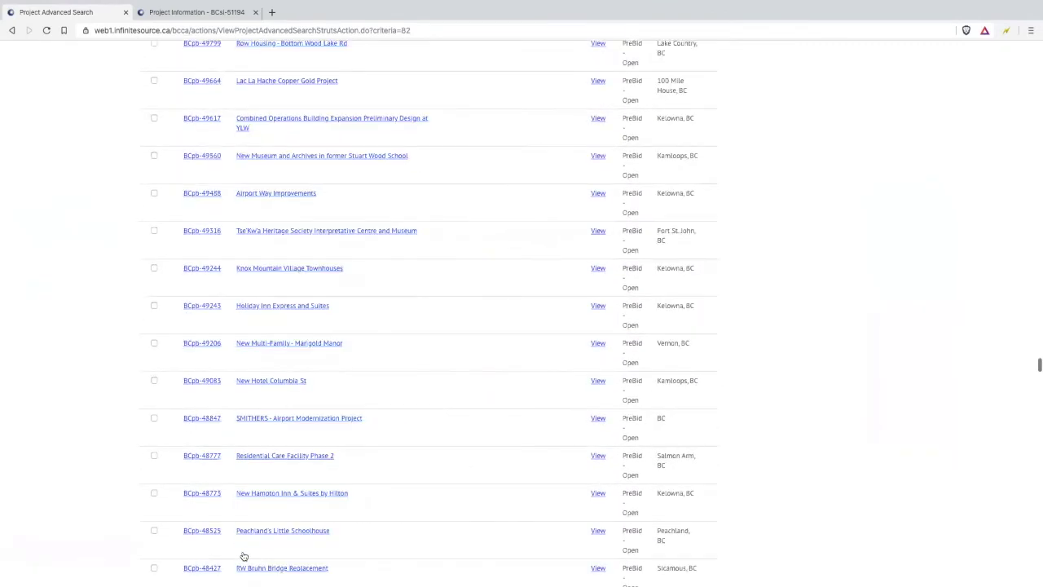
scroll(242, 555, up, 13)
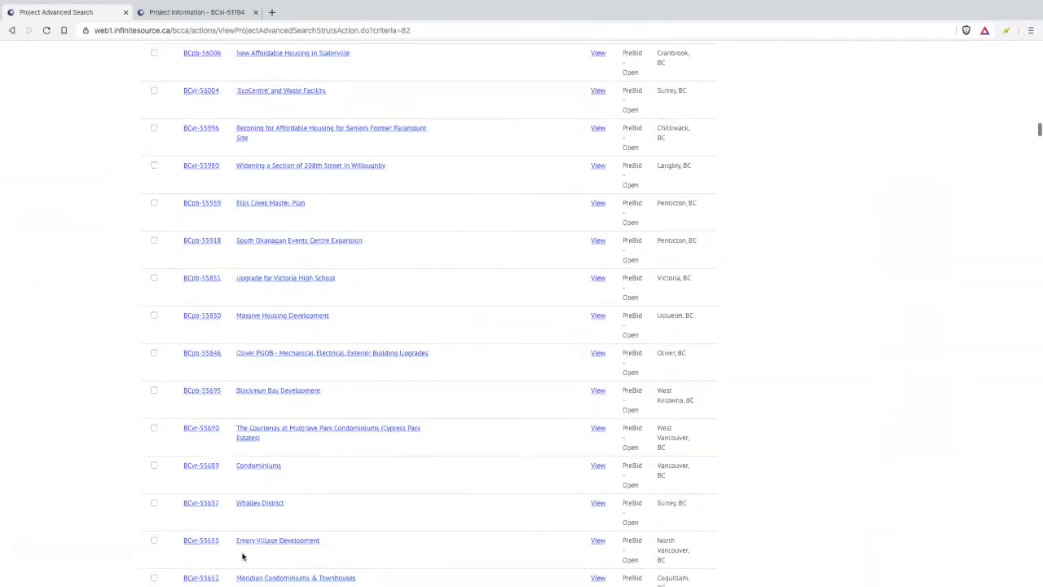
scroll(242, 555, up, 10)
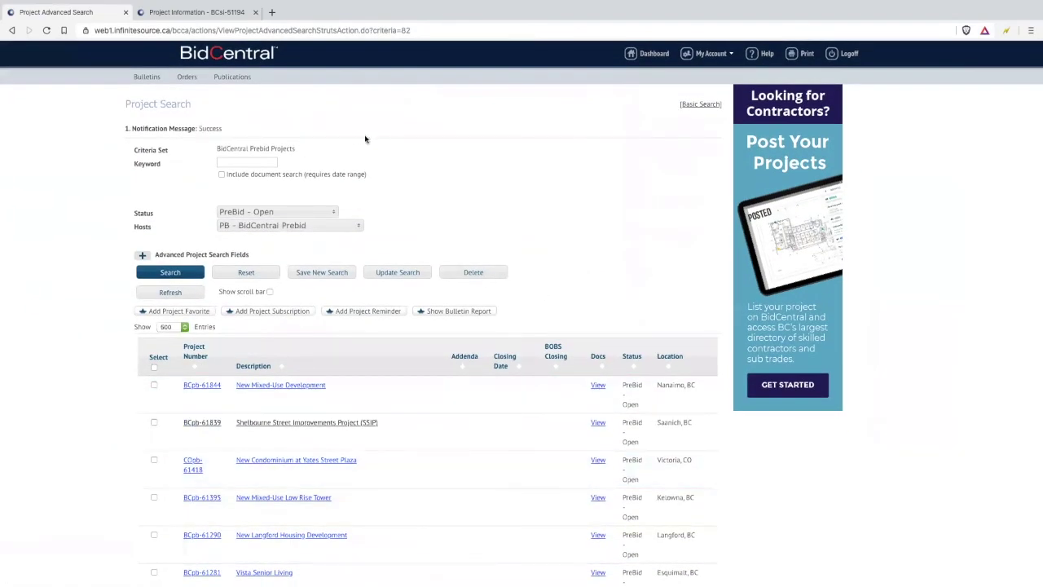
- Open the advanced project search from the dashboard and enter the keyword drywall
click(651, 54)
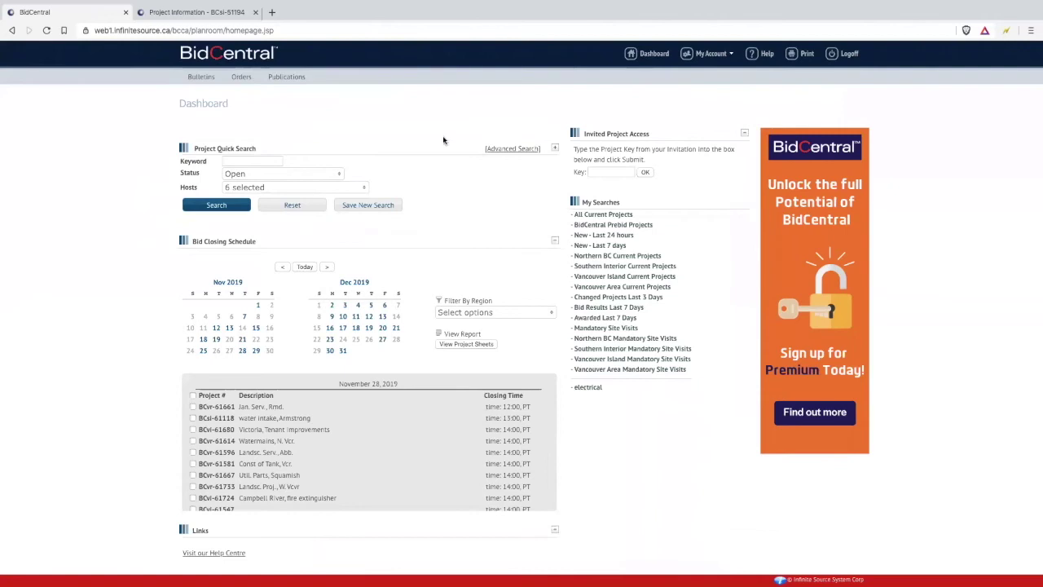
click(506, 150)
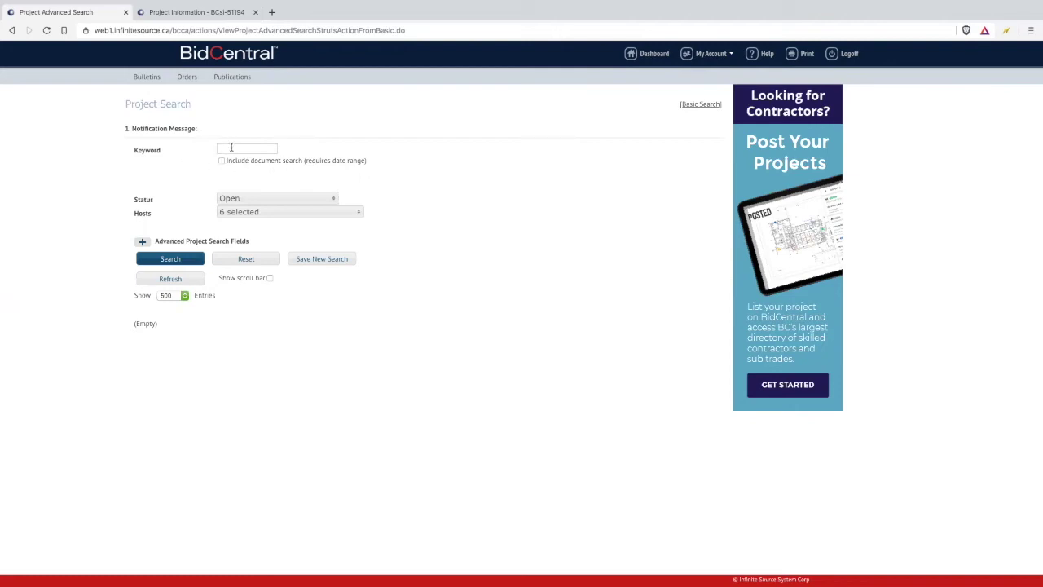
click(232, 148)
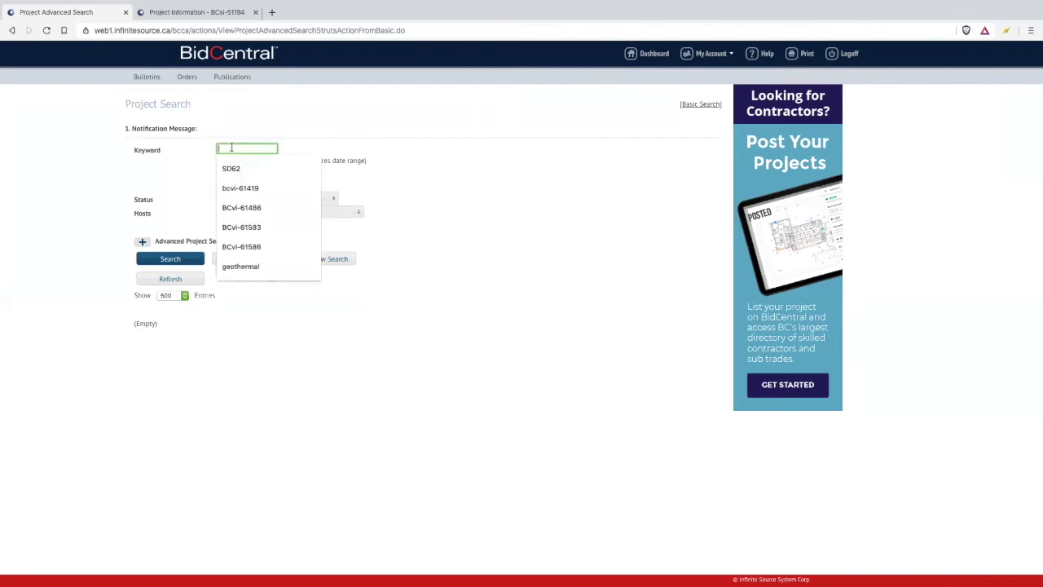
text(dr)
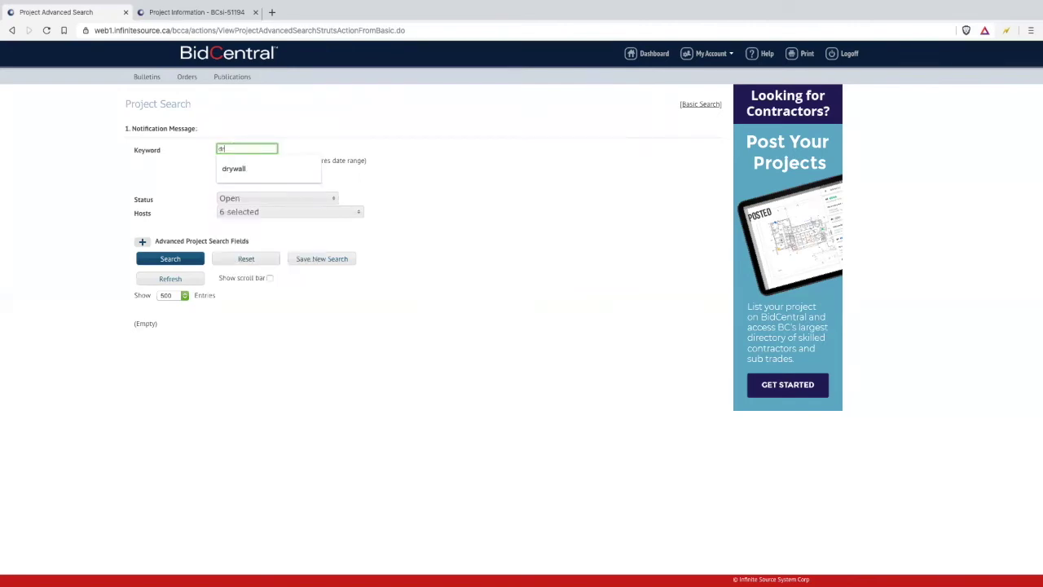
text(ywall)
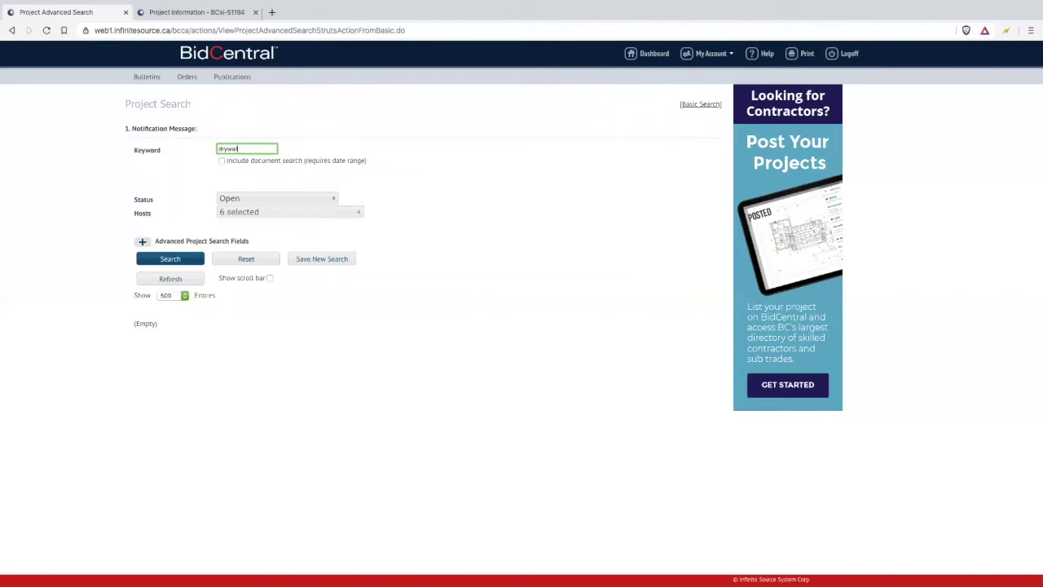
- Replace the search keyword drywall with electrical
key(BackSpace)
key(BackSpace)
key(BackSpace)
key(BackSpace)
key(BackSpace)
key(BackSpace)
key(BackSpace)
- Set the status filter to PreBid - Open only, run the search and review the matching projects
click(243, 198)
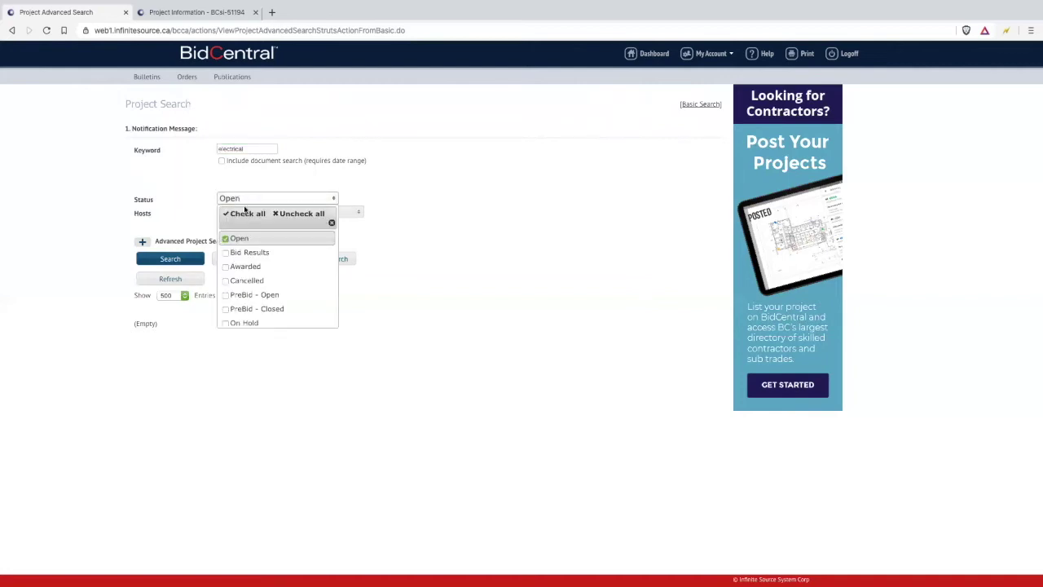
click(231, 297)
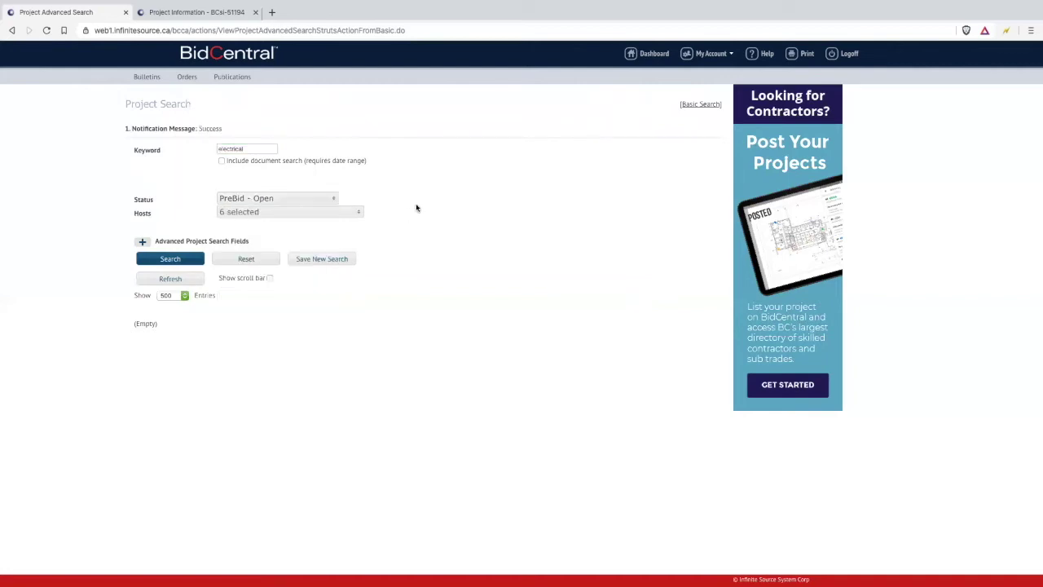
click(189, 263)
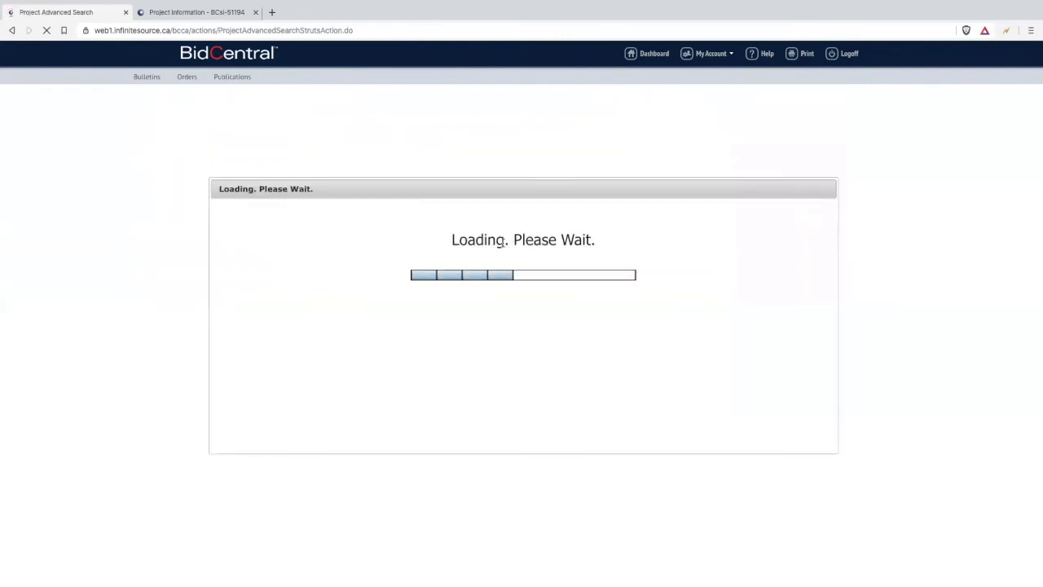
scroll(484, 251, down, 5)
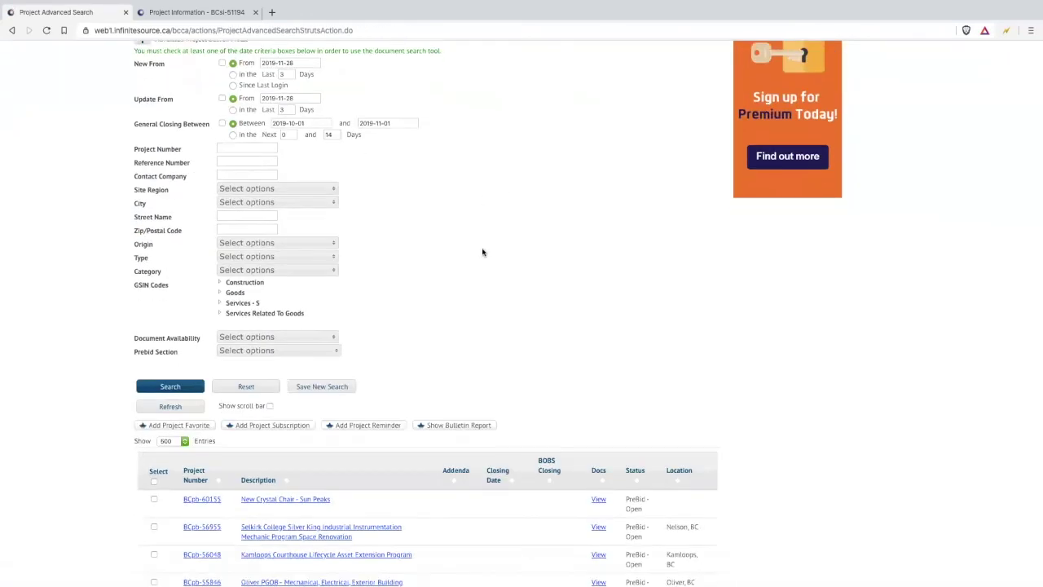
scroll(484, 249, up, 1)
scroll(484, 249, down, 1)
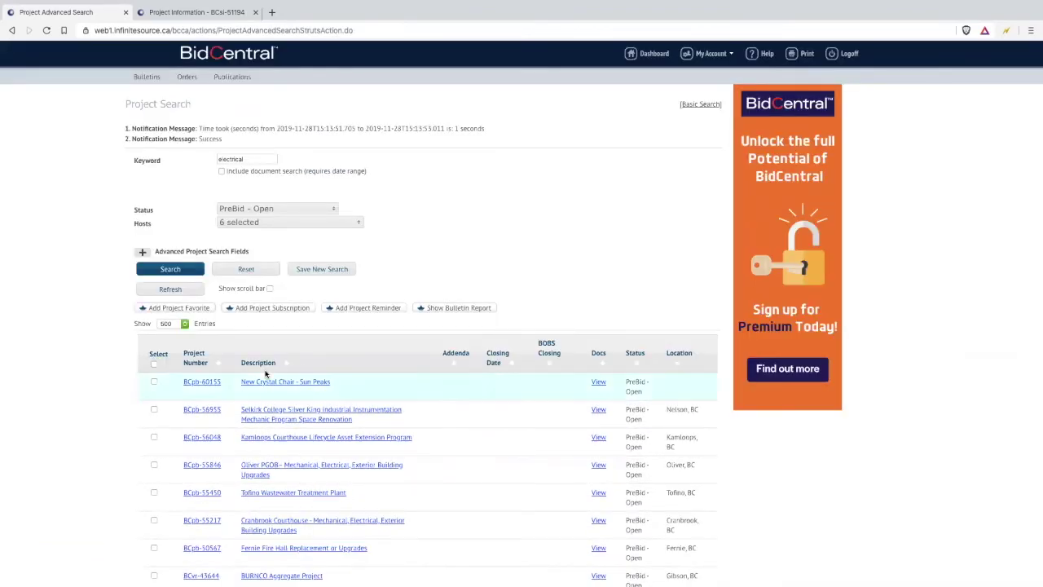
- Switch to the Addition to Merritt Fire Hall project page and examine its last changed date, funding and prebid details
key(ctrl+Tab)
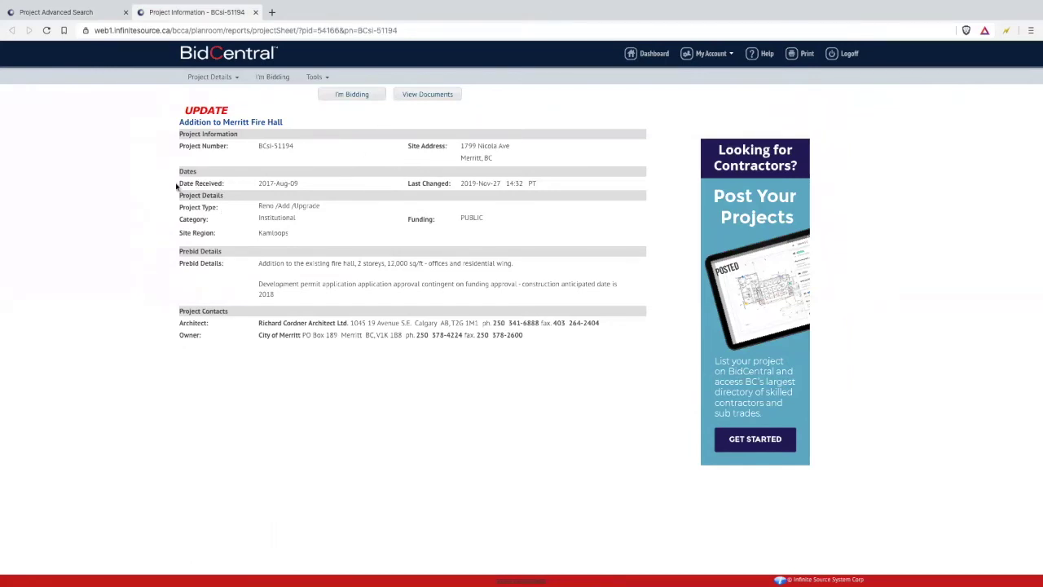
mouse_move(463, 182)
mouse_down()
mouse_move(541, 185)
mouse_move(456, 184)
mouse_up()
click(456, 186)
drag(403, 221, 512, 223)
click(513, 222)
triple_click(293, 267)
click(530, 286)
- View the notification subscription form for the Merritt Fire Hall project and close it without subscribing
click(303, 82)
mouse_move(314, 77)
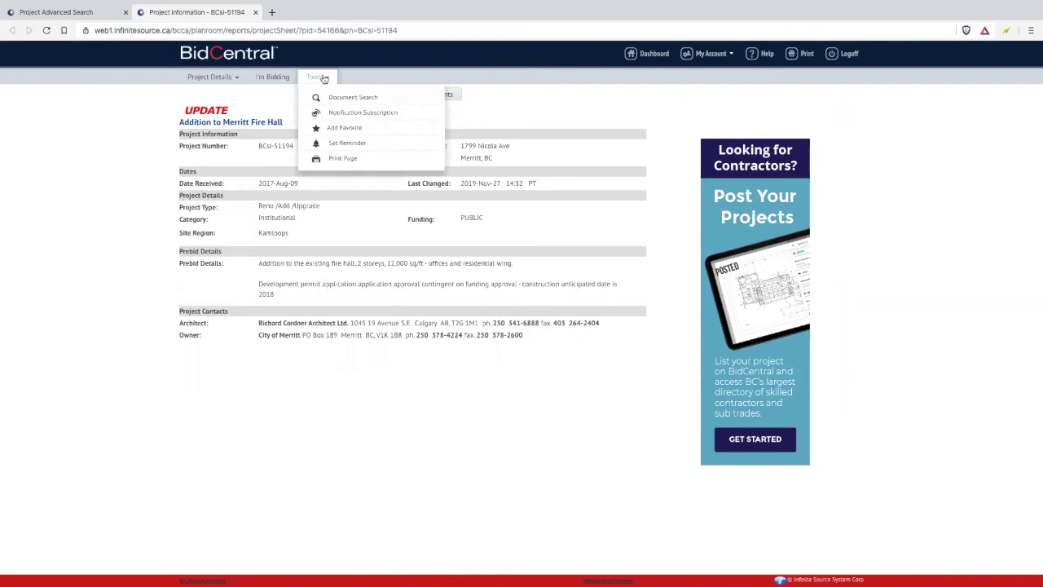
click(349, 114)
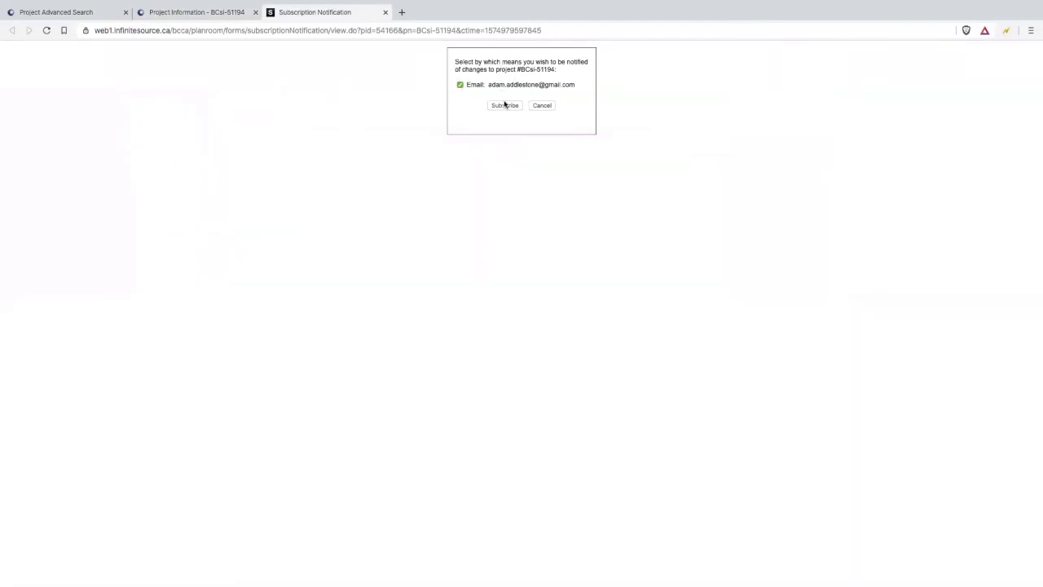
click(386, 14)
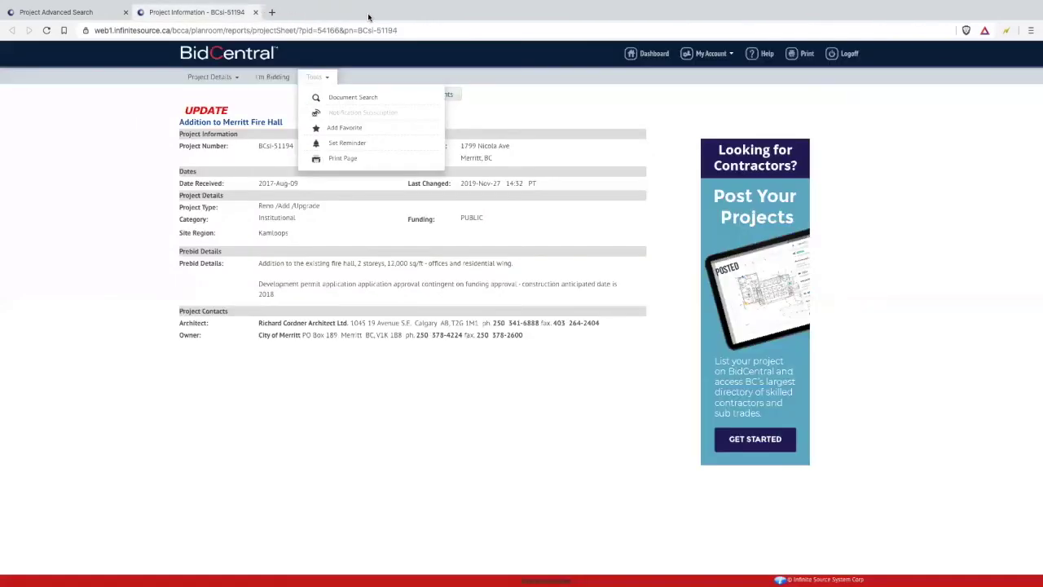
- View the reminder form for the Merritt Fire Hall project and close it without saving a reminder
click(316, 76)
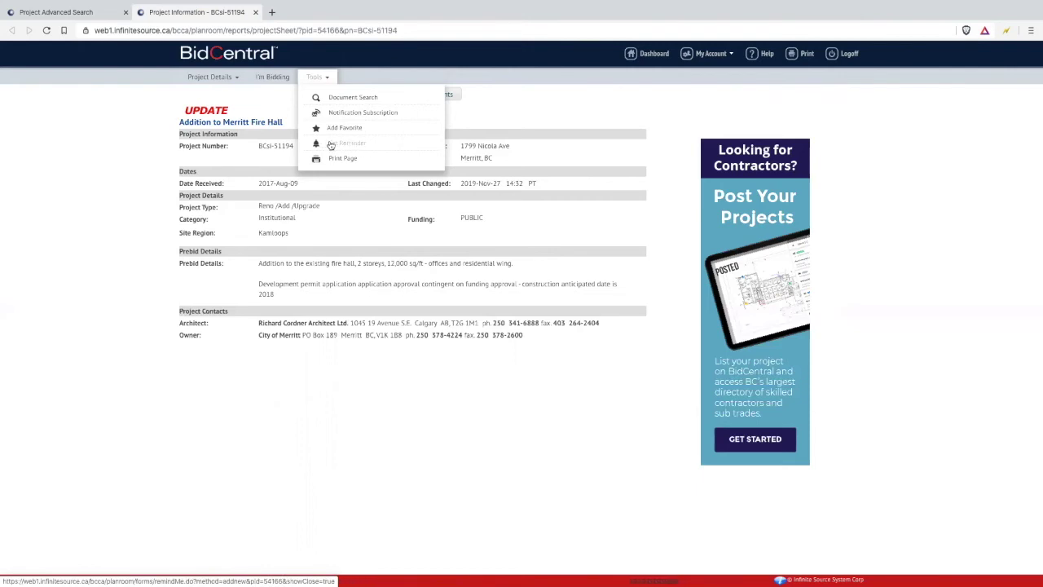
click(359, 148)
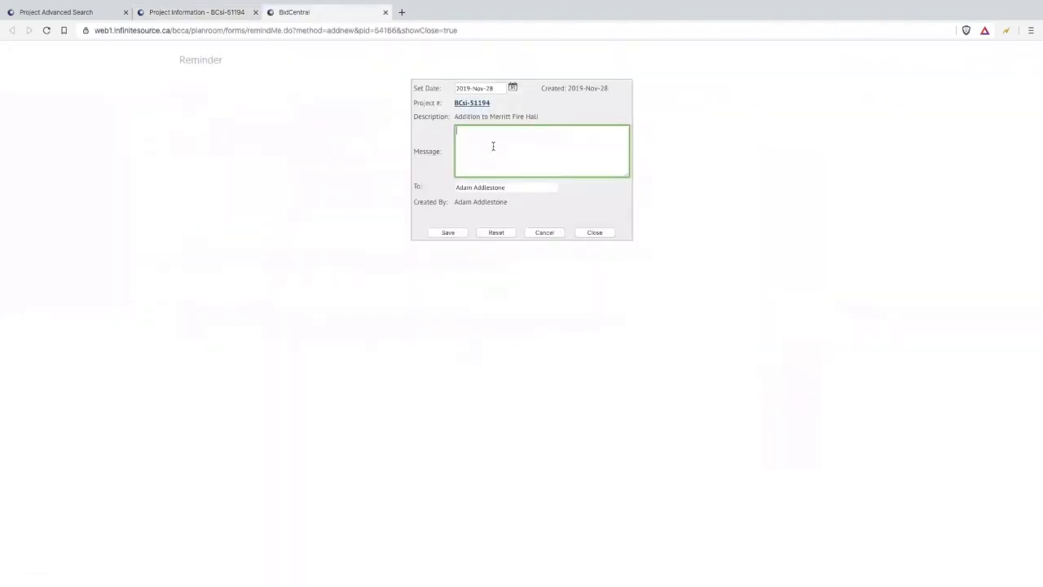
key(ctrl+w)
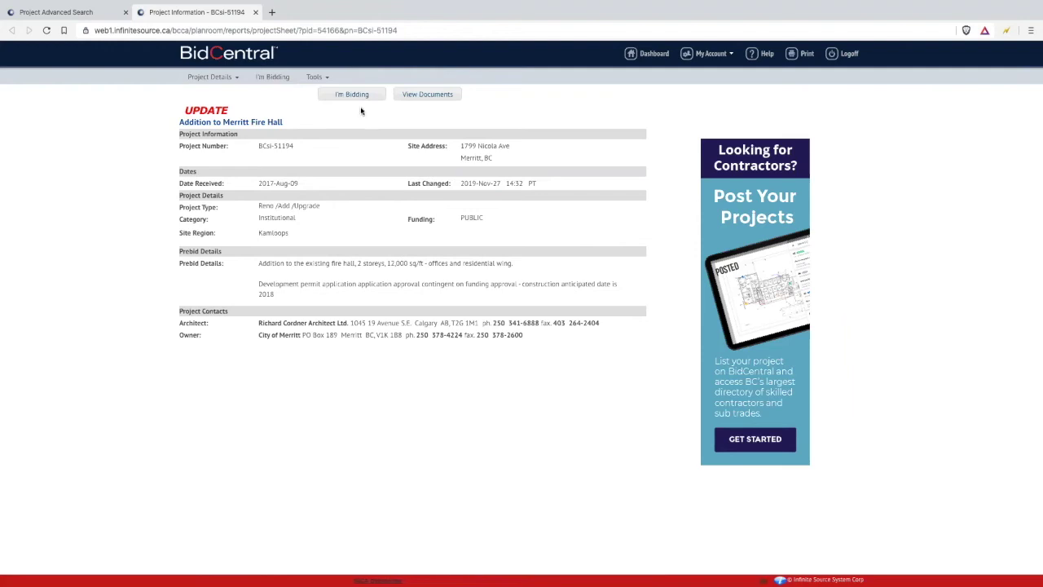
- Check the documents page of the Merritt Fire Hall project and return to the project information
click(422, 99)
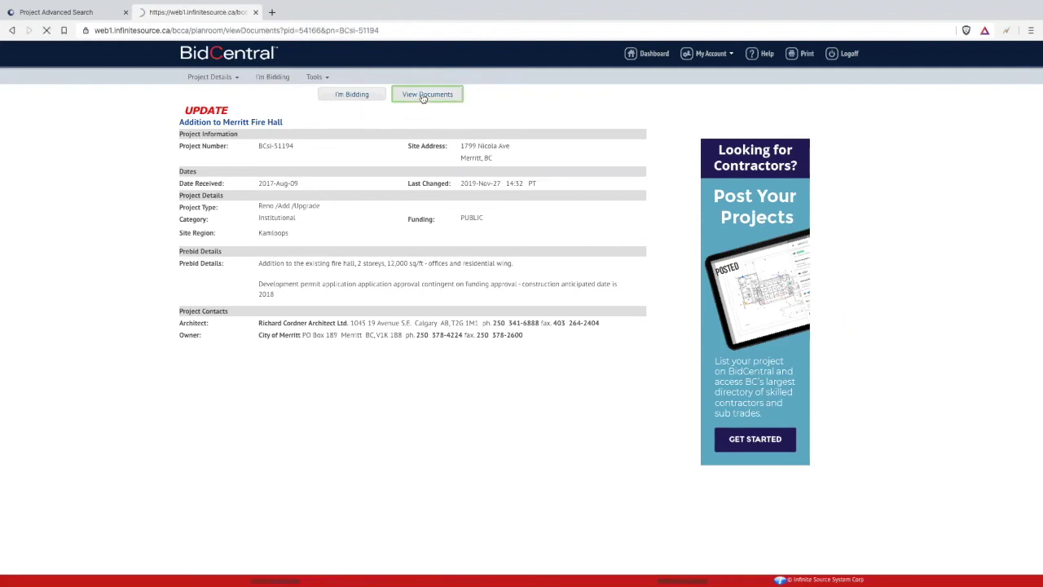
click(308, 240)
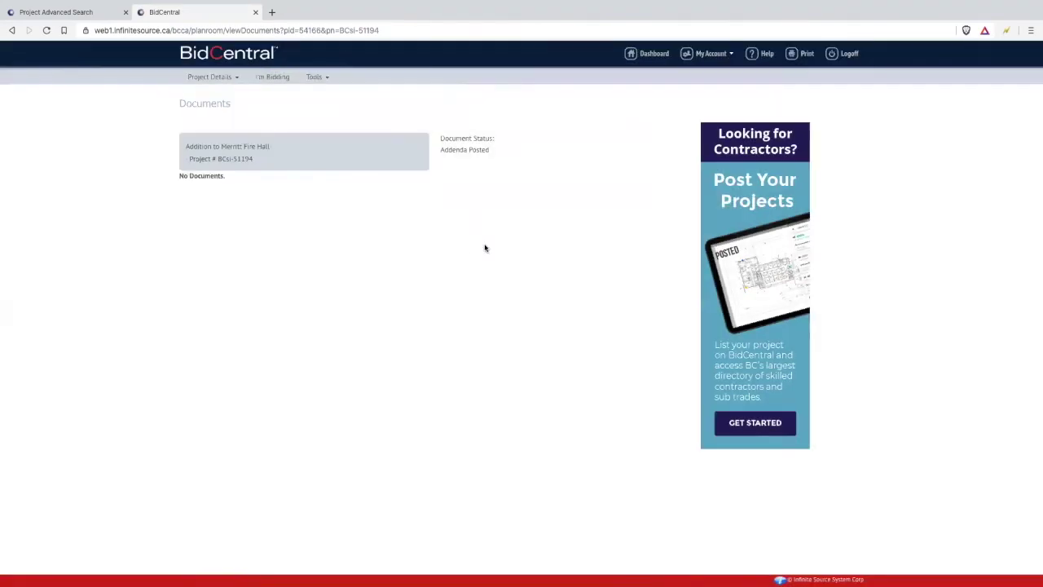
right_click(150, 173)
click(169, 176)
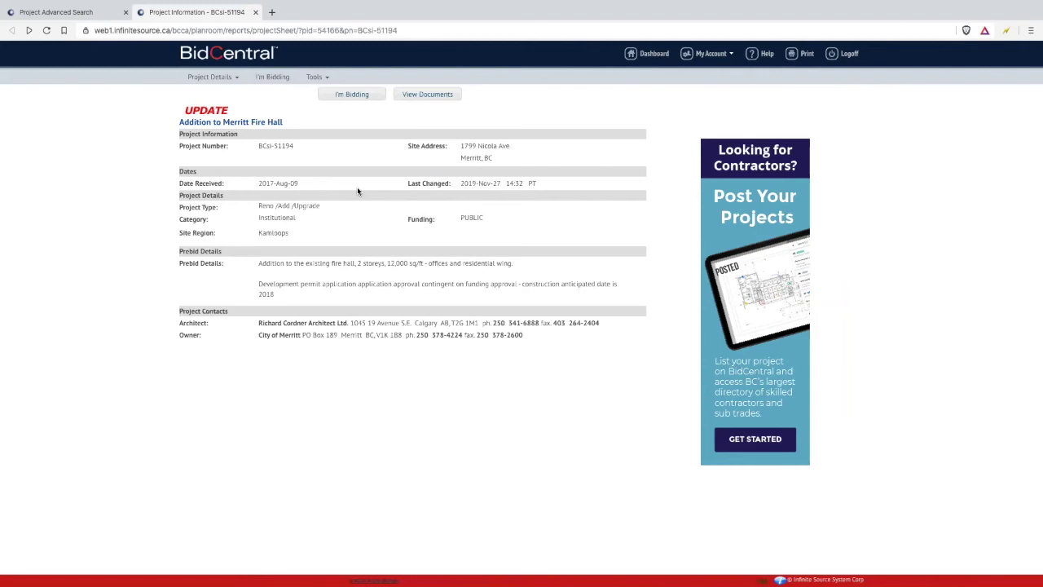
- Open the account's Opportunity Matching settings
click(710, 64)
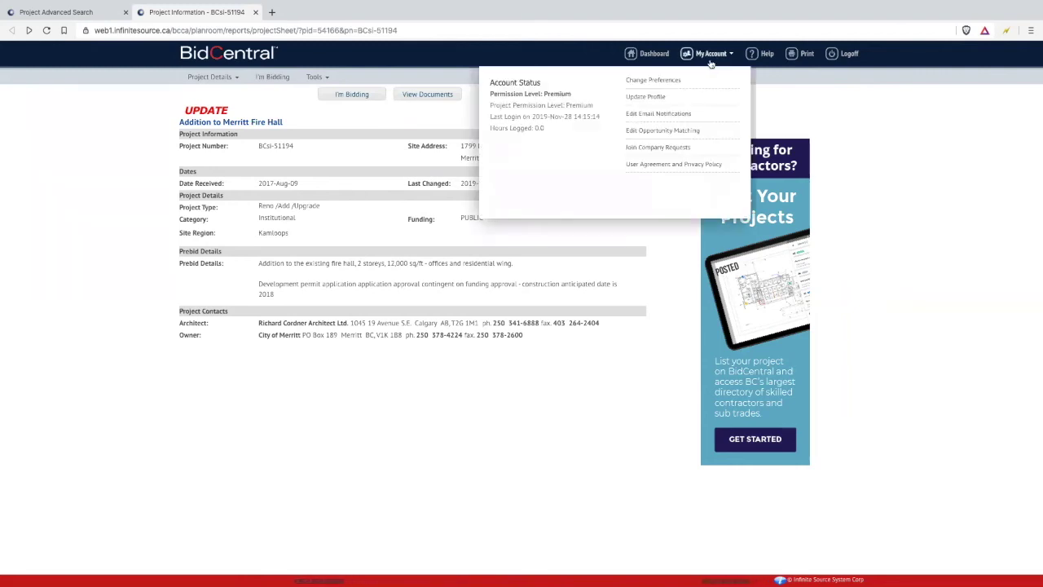
click(685, 132)
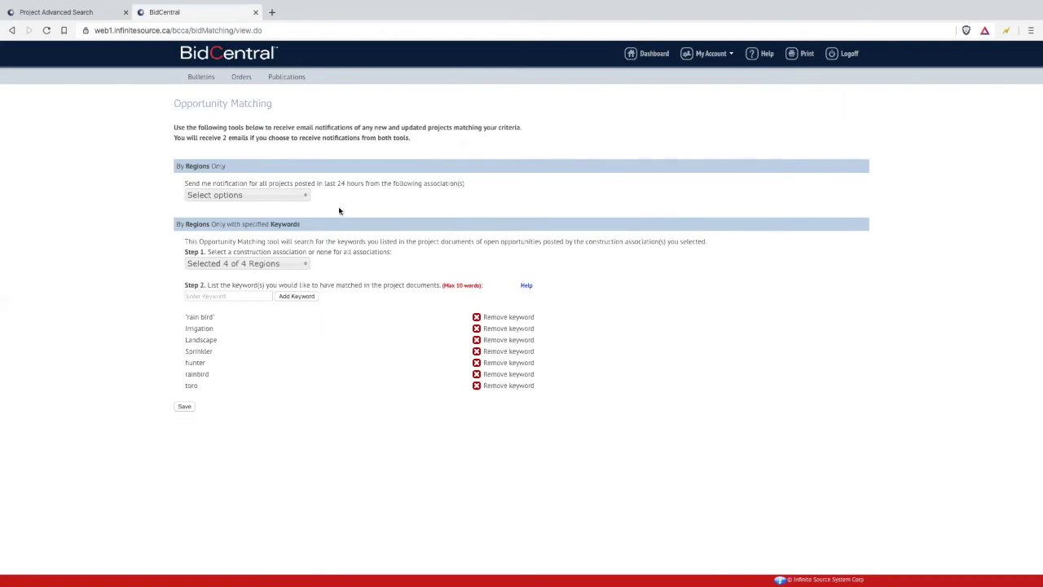
- Select Northern BC, Southern Interior, Vancouver Island and Vancouver Regional Construction Association for the regions-only project notifications
click(225, 197)
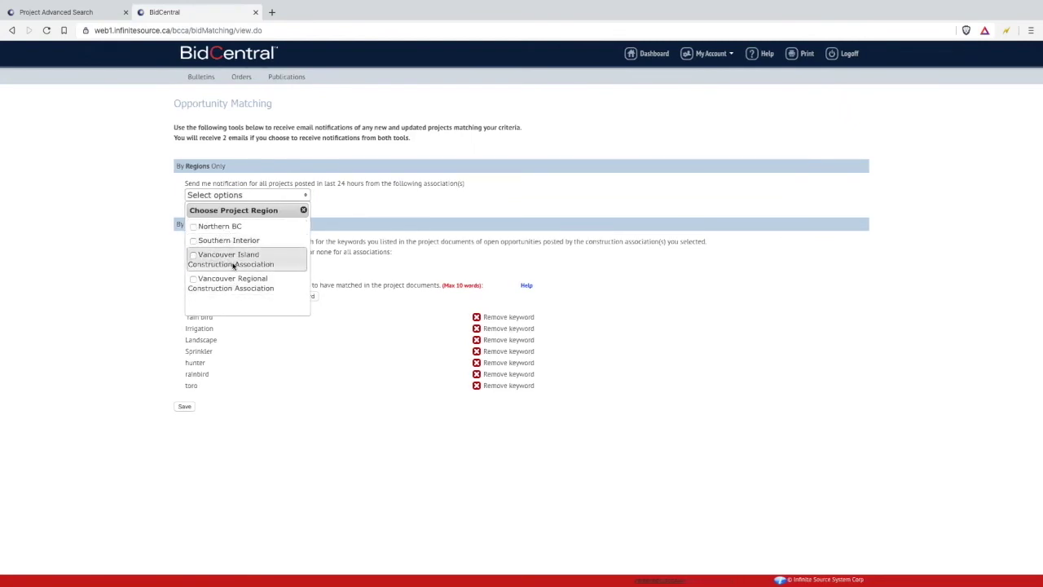
click(193, 226)
click(193, 242)
click(193, 255)
click(192, 282)
click(404, 194)
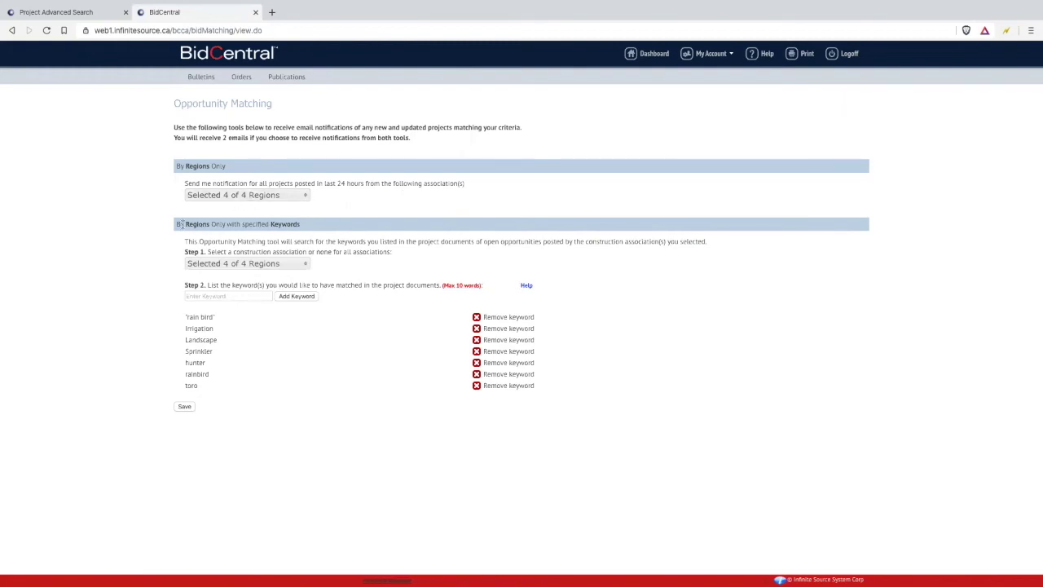
- Review the regions chosen for keyword matching and the listed keywords, including Irrigation and the quoted phrase "rain bird"
click(268, 263)
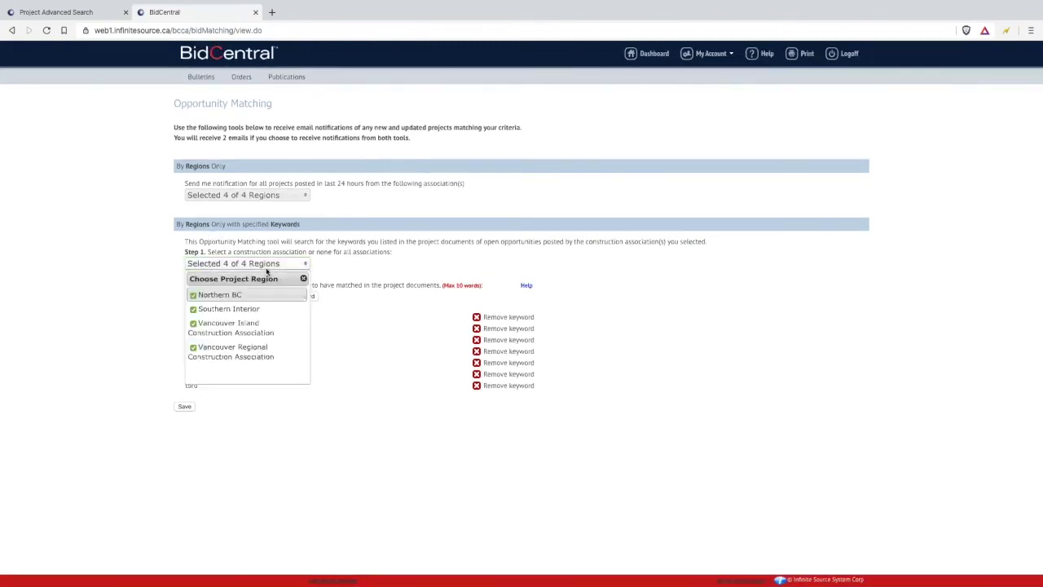
click(373, 261)
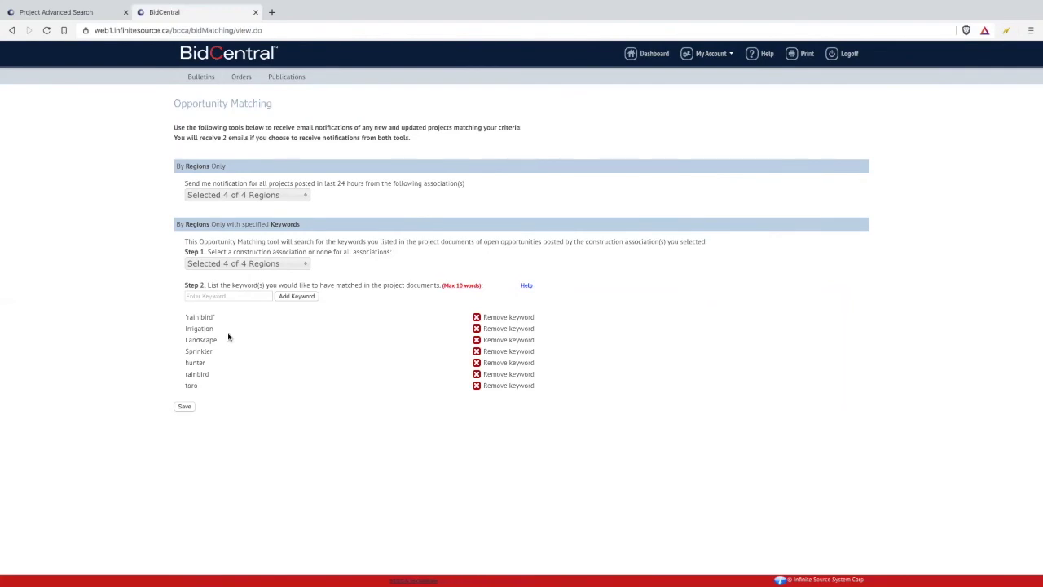
drag(215, 329, 186, 330)
click(306, 265)
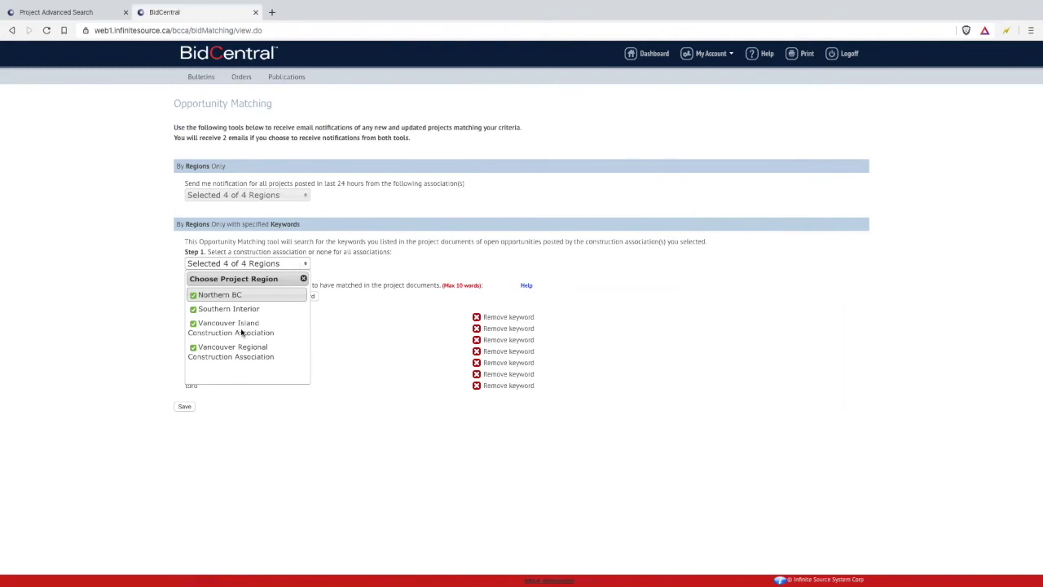
click(376, 268)
drag(218, 330, 184, 332)
click(252, 343)
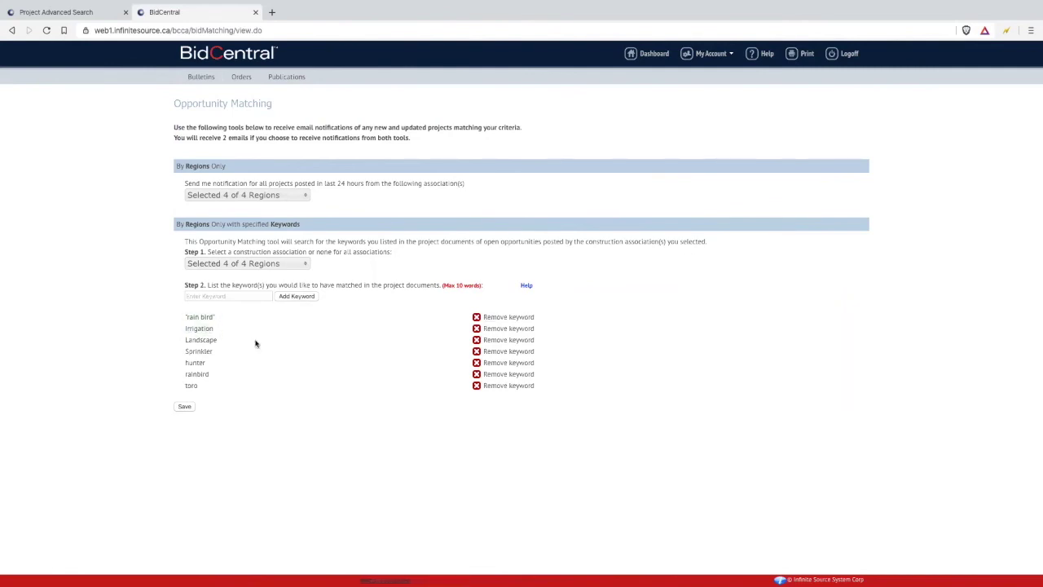
click(196, 316)
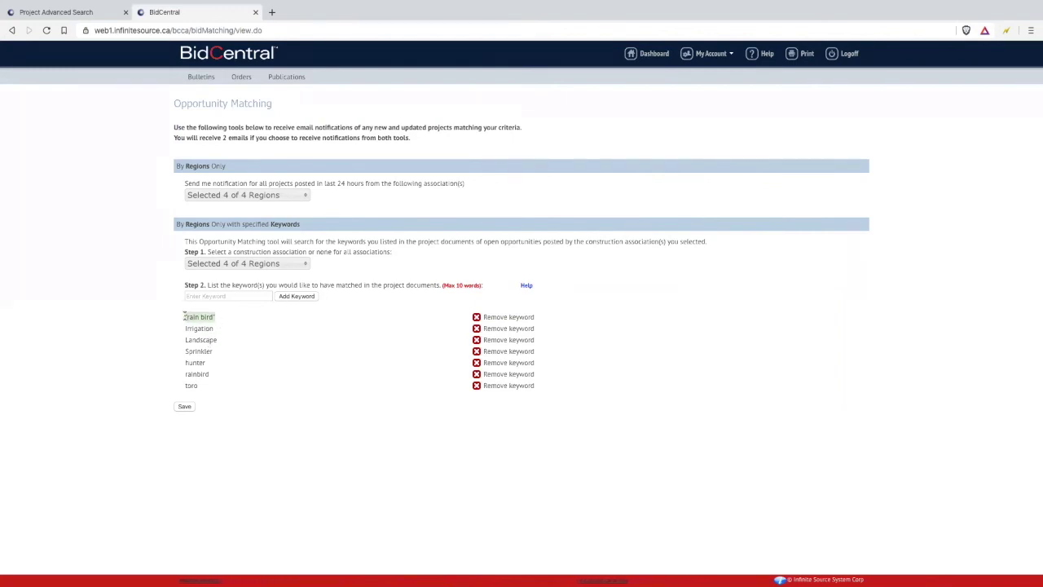
click(239, 323)
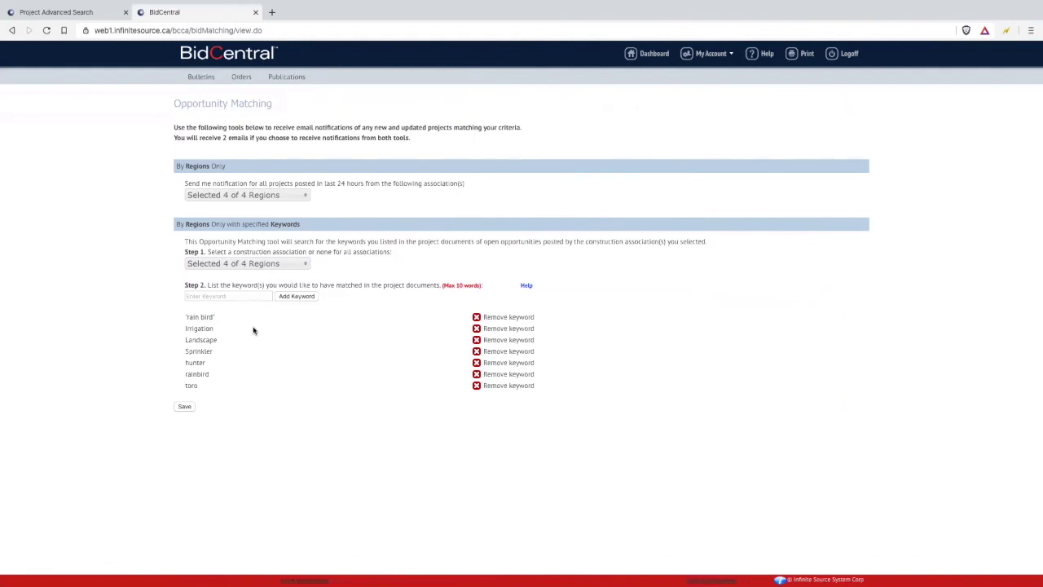
drag(223, 318, 184, 320)
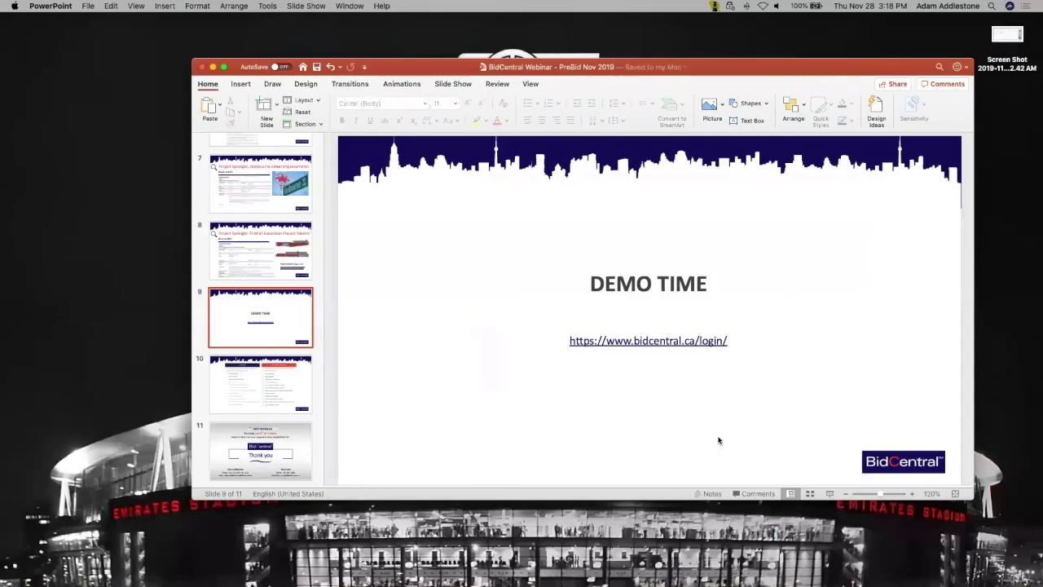
- Switch to the BidCentral webinar presentation in PowerPoint and start the slide show from the DEMO TIME slide
click(830, 494)
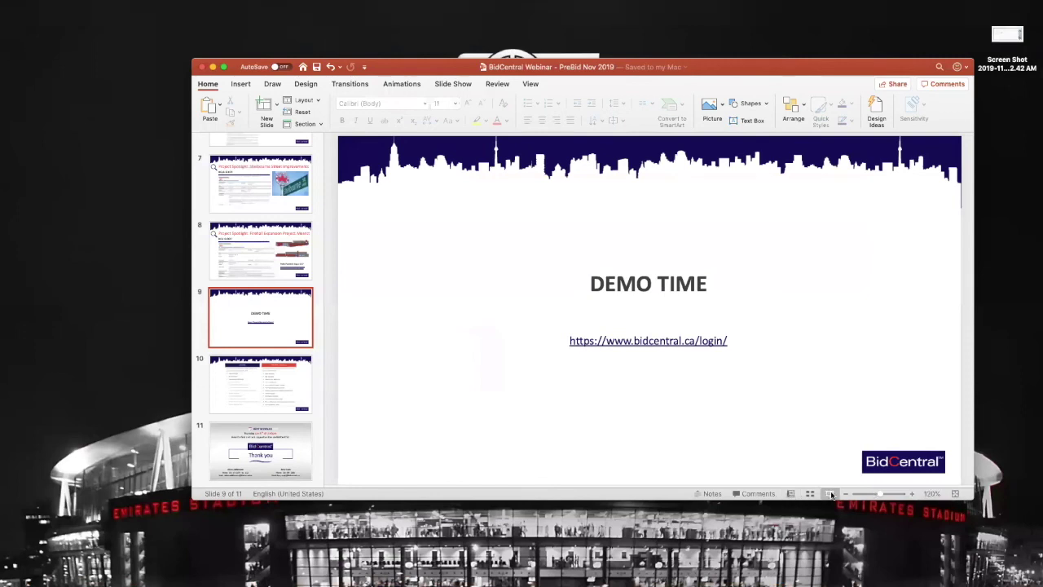